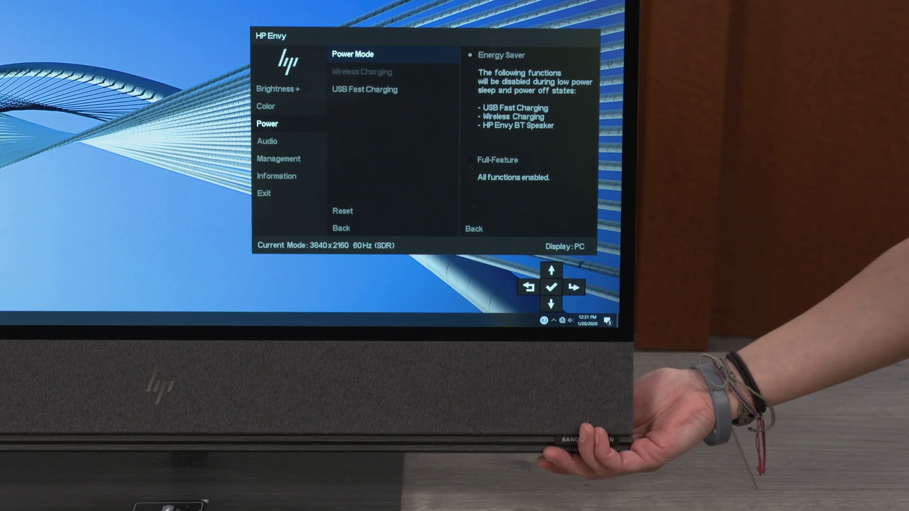
Step: Choose Full-Feature under Power > Power Mode, then exit the OSD to the desktop
key("Down")
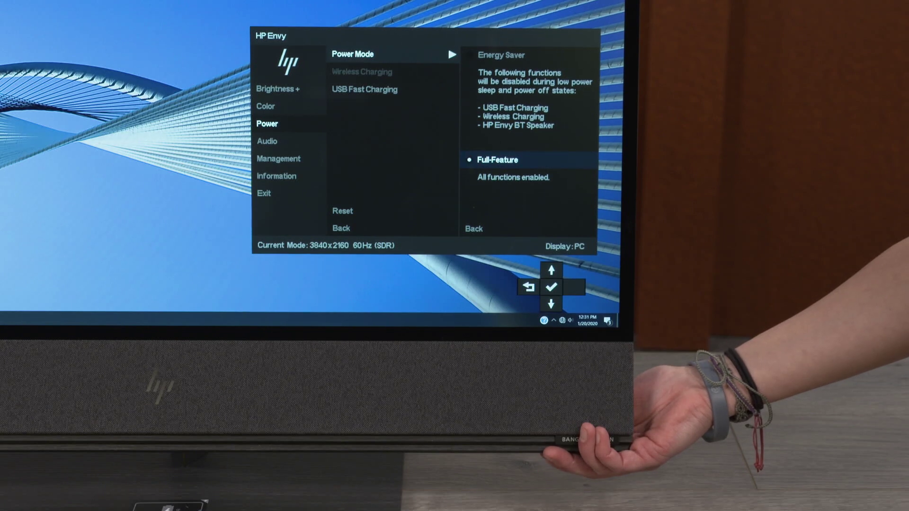
key("Down")
key("Return")
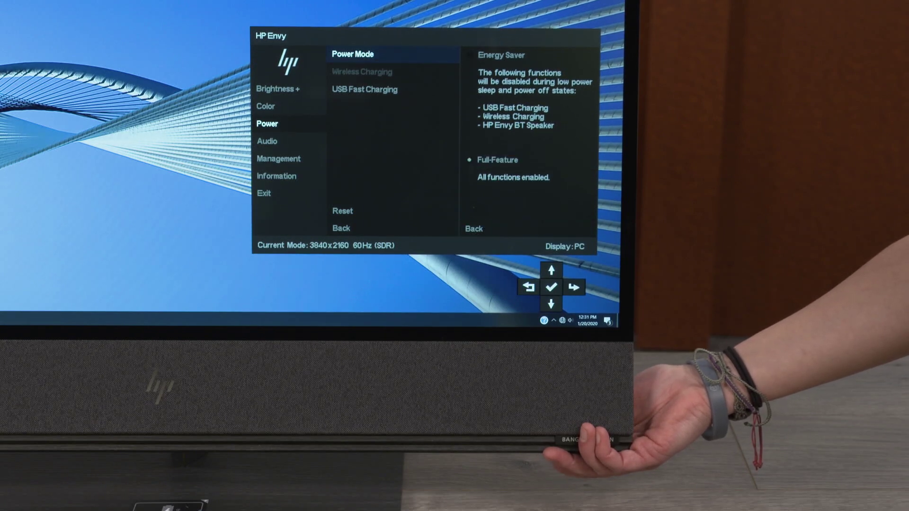
key("Escape")
key("Escape")
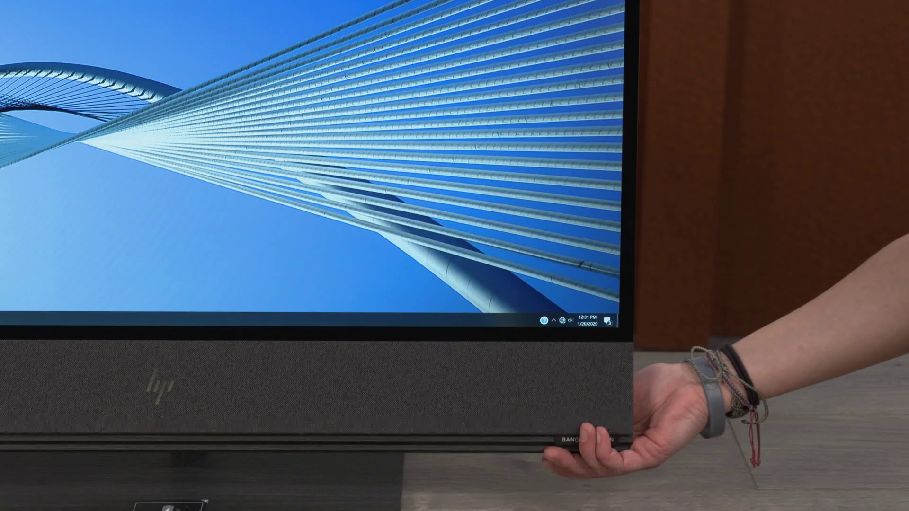